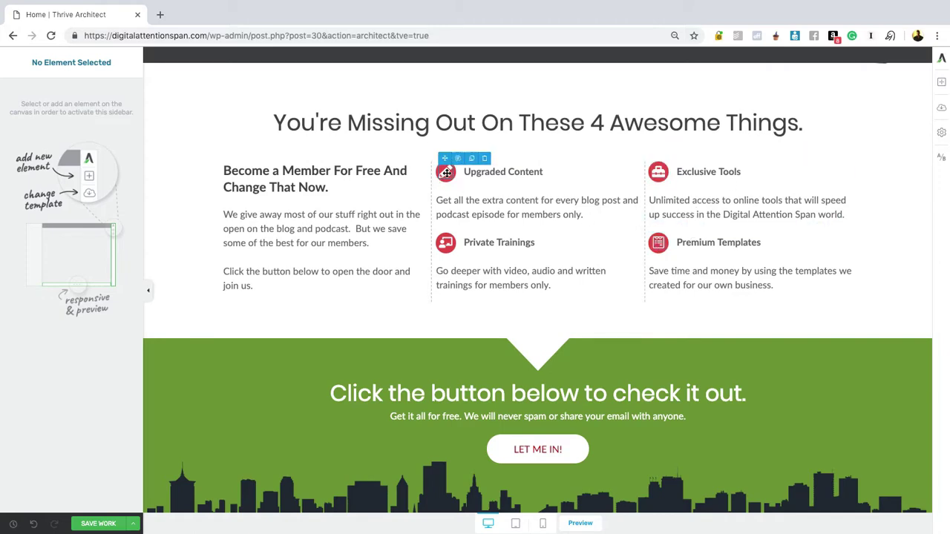
# - Search the icon library for pencil and replace the Upgraded Content icon with the bold outlined pencil that has inner detail
pyautogui.click(447, 173)
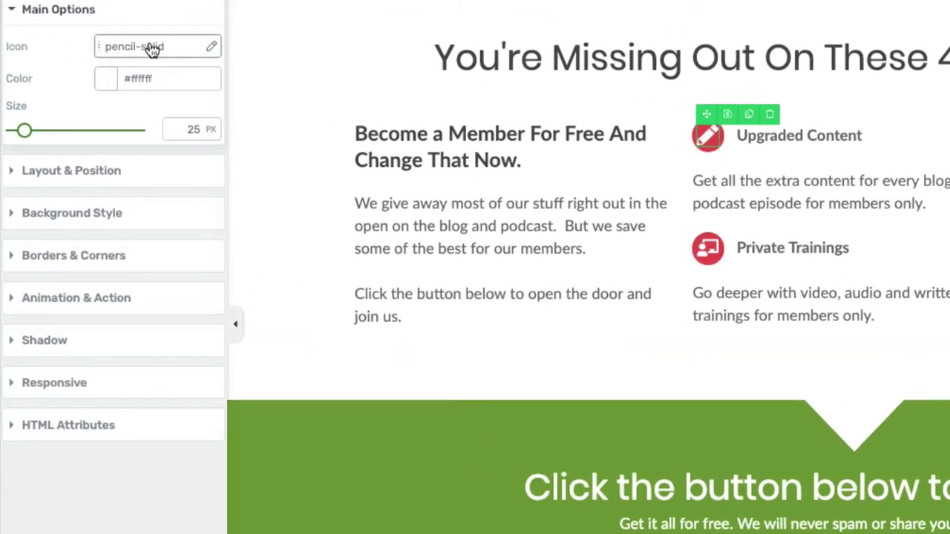
pyautogui.click(153, 47)
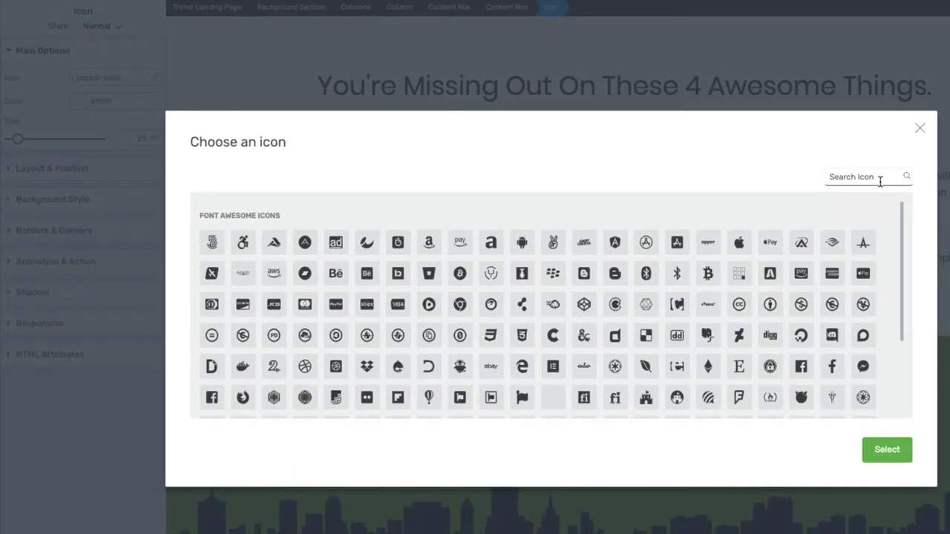
pyautogui.click(869, 178)
pyautogui.write('penc')
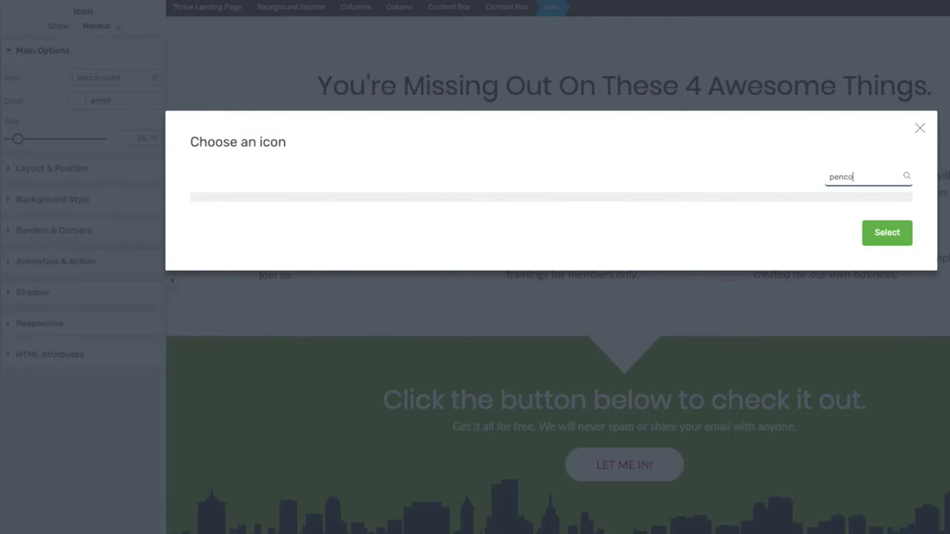
pyautogui.write('il')
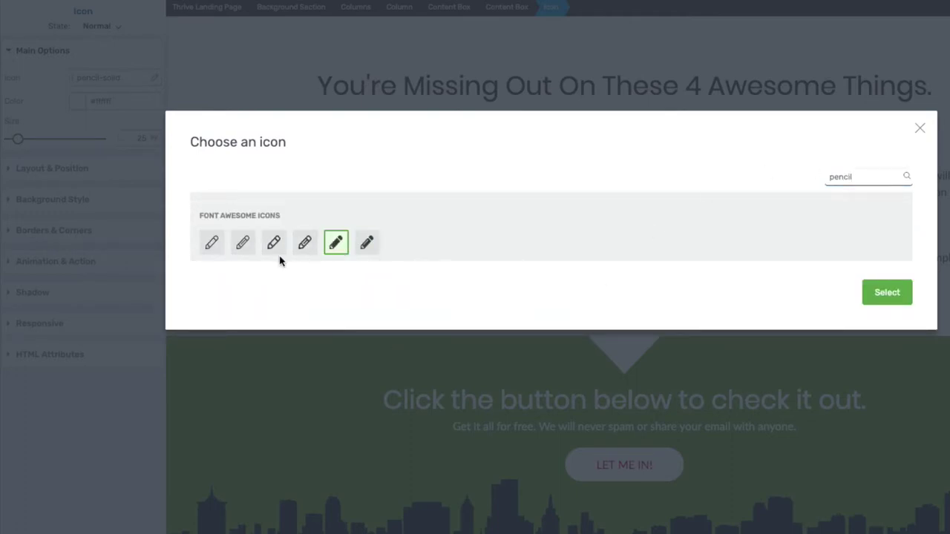
pyautogui.click(304, 245)
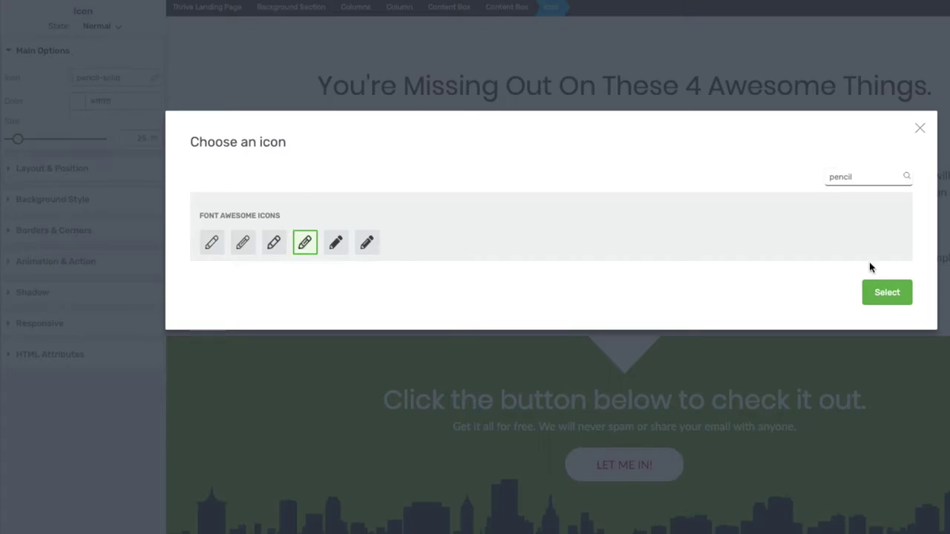
pyautogui.click(898, 292)
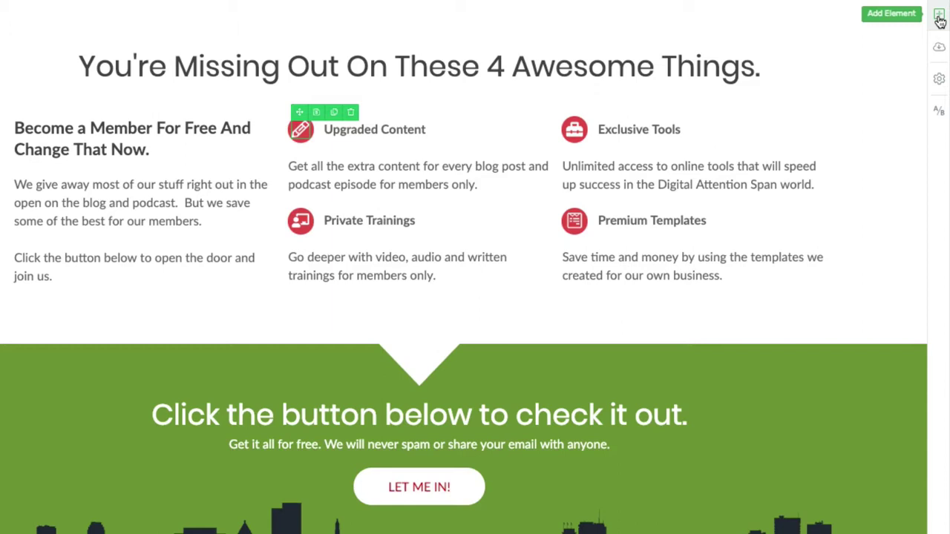
# - Add an icon element between the columns and the green section, using the solid circled down arrow found by searching for arrow
pyautogui.click(940, 17)
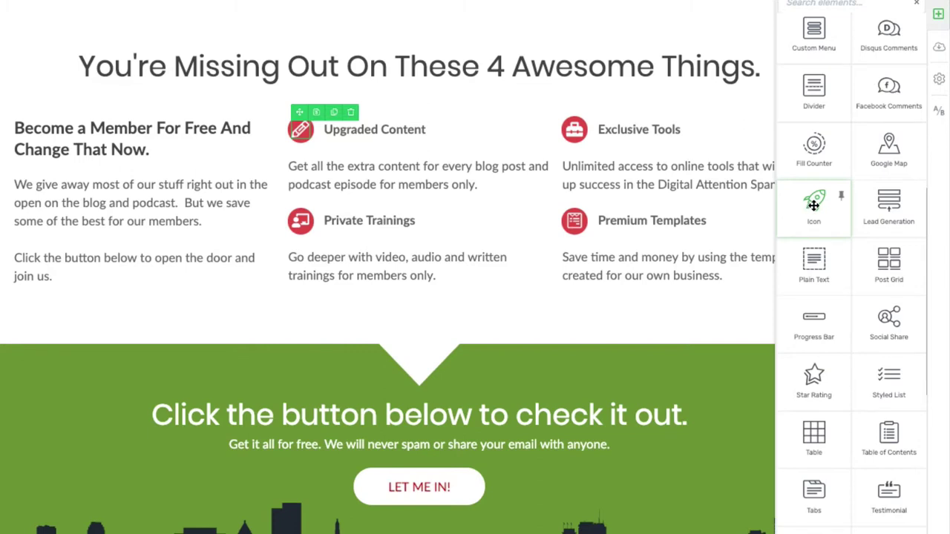
pyautogui.moveTo(813, 205); pyautogui.dragTo(394, 308)
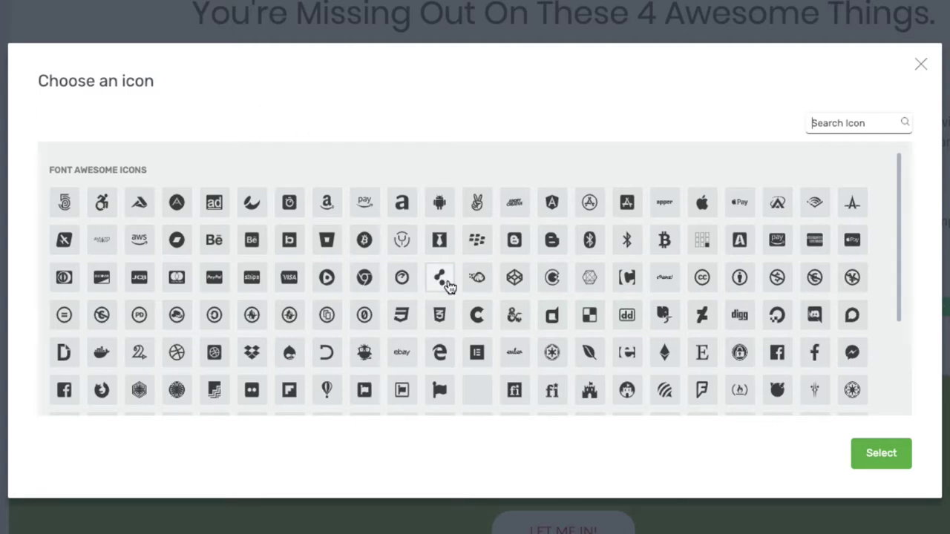
pyautogui.scroll(-2, 447, 282)
pyautogui.scroll(-3, 448, 286)
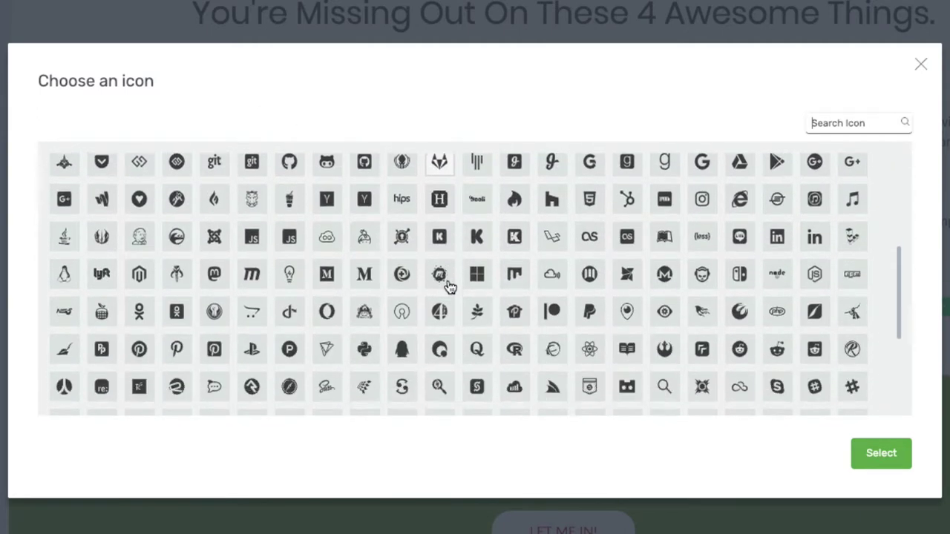
pyautogui.scroll(6, 448, 286)
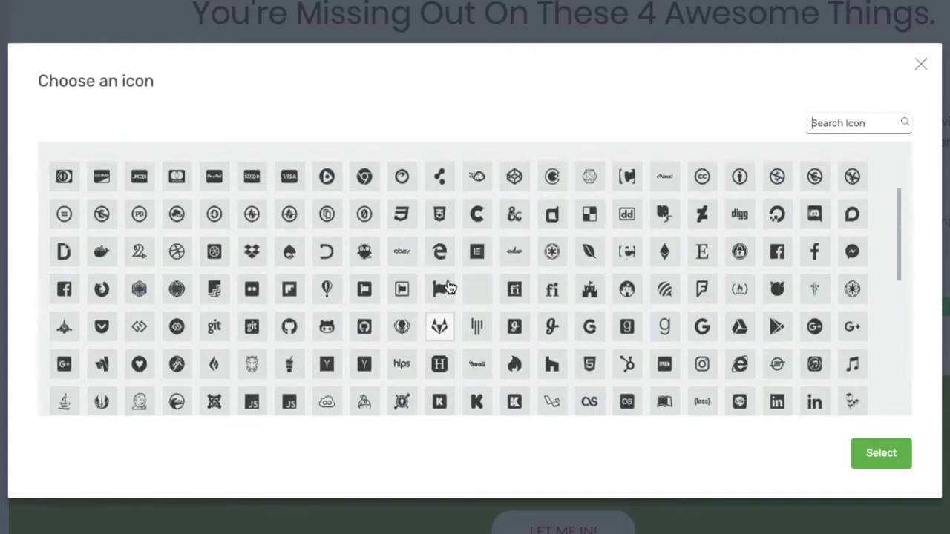
pyautogui.click(814, 122)
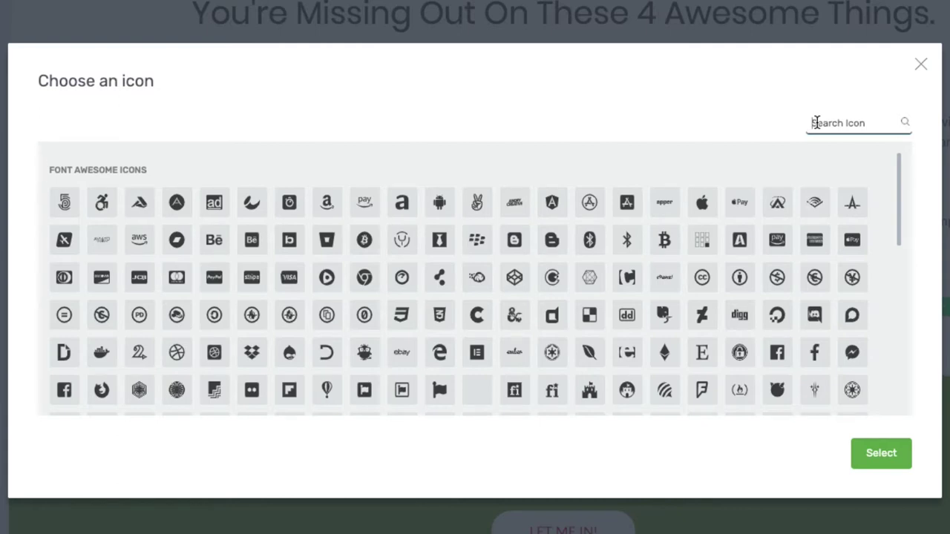
pyautogui.write('aroww')
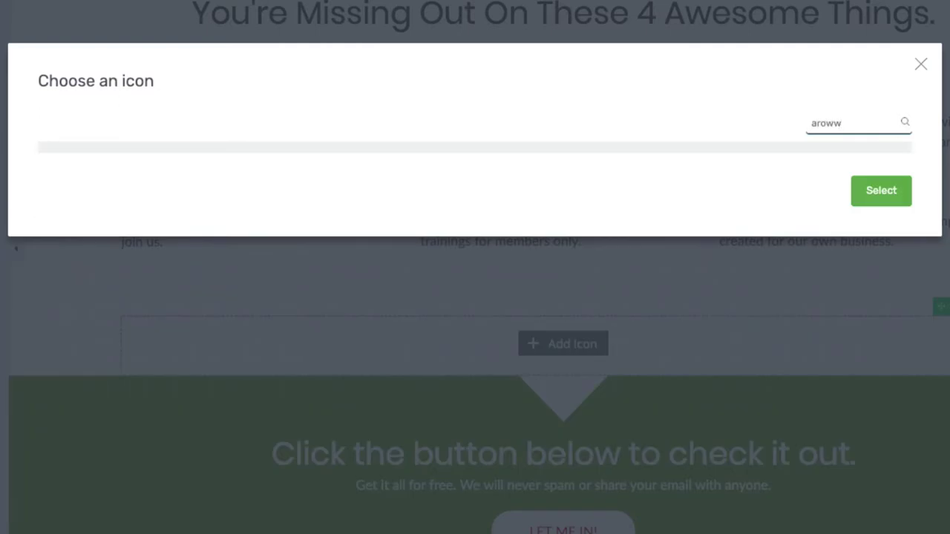
pyautogui.press('BackSpace')
pyautogui.write('row')
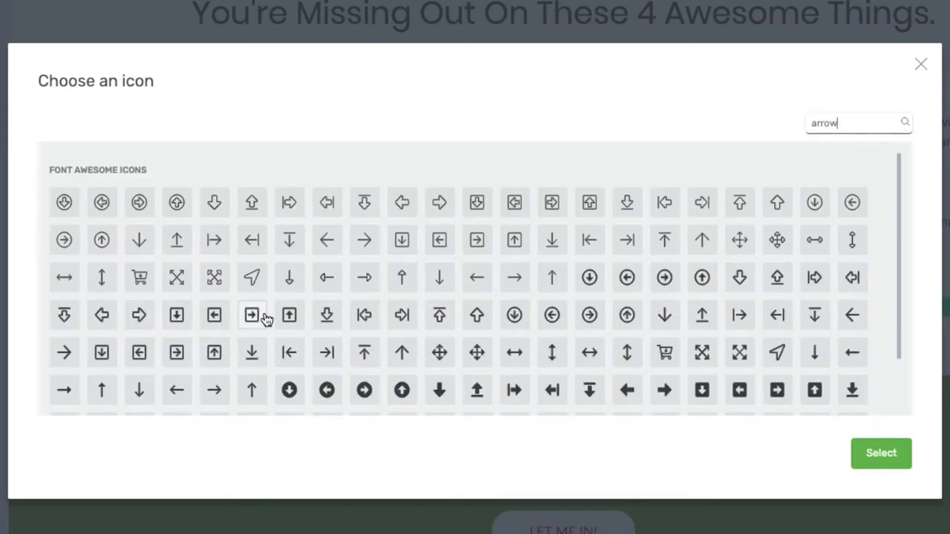
pyautogui.click(290, 392)
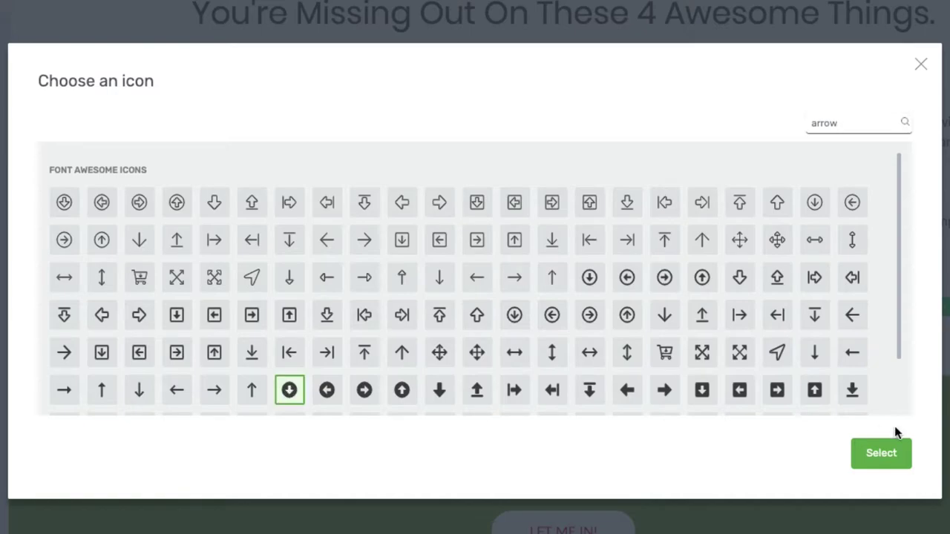
pyautogui.click(881, 454)
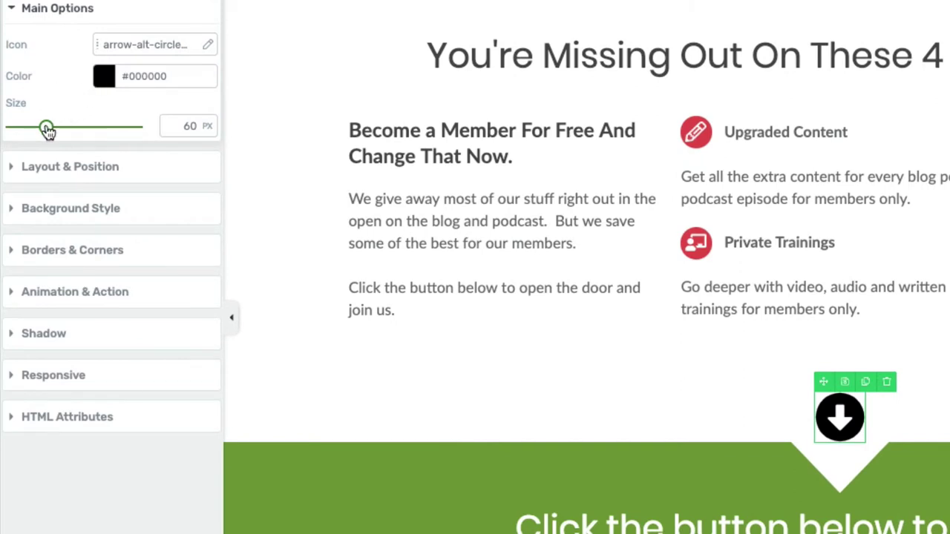
# - Enlarge the down arrow icon to 153 px and apply the red color #e83e3e to it
pyautogui.moveTo(46, 130); pyautogui.dragTo(106, 130)
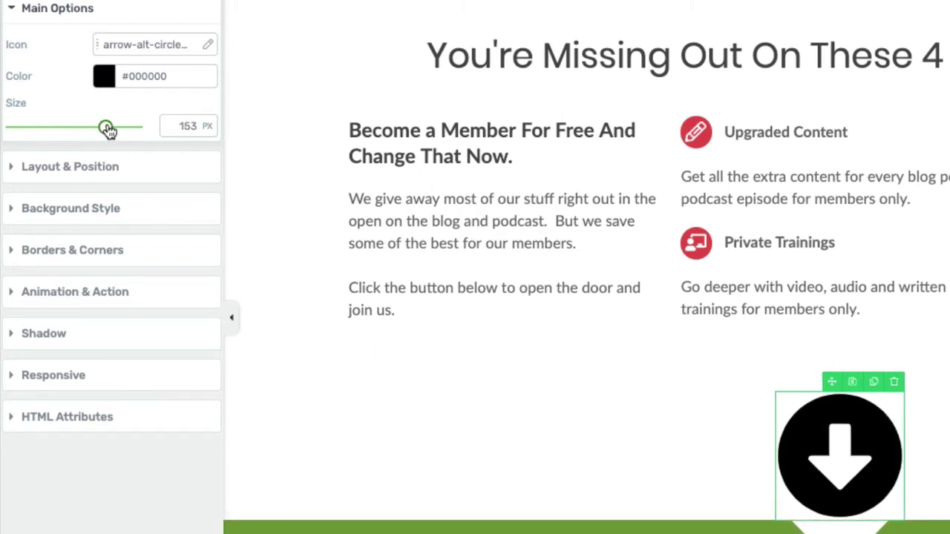
pyautogui.click(104, 76)
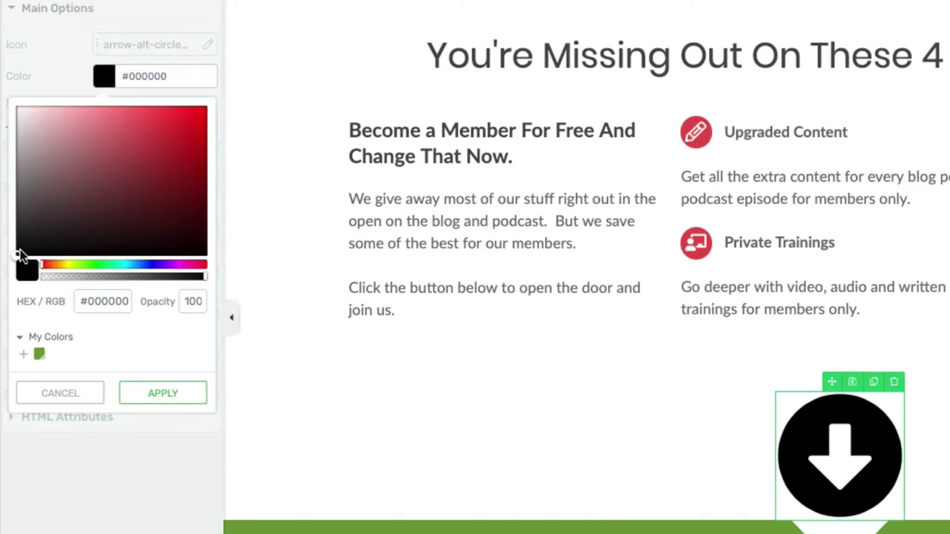
pyautogui.moveTo(17, 254)
pyautogui.mouseDown()
pyautogui.moveTo(123, 144)
pyautogui.moveTo(156, 125)
pyautogui.mouseUp()
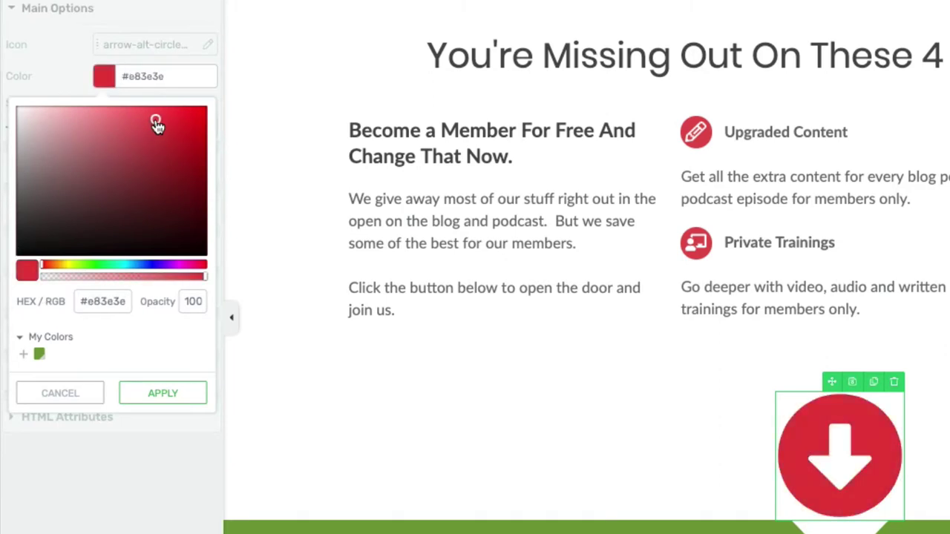
pyautogui.click(167, 394)
pyautogui.click(519, 360)
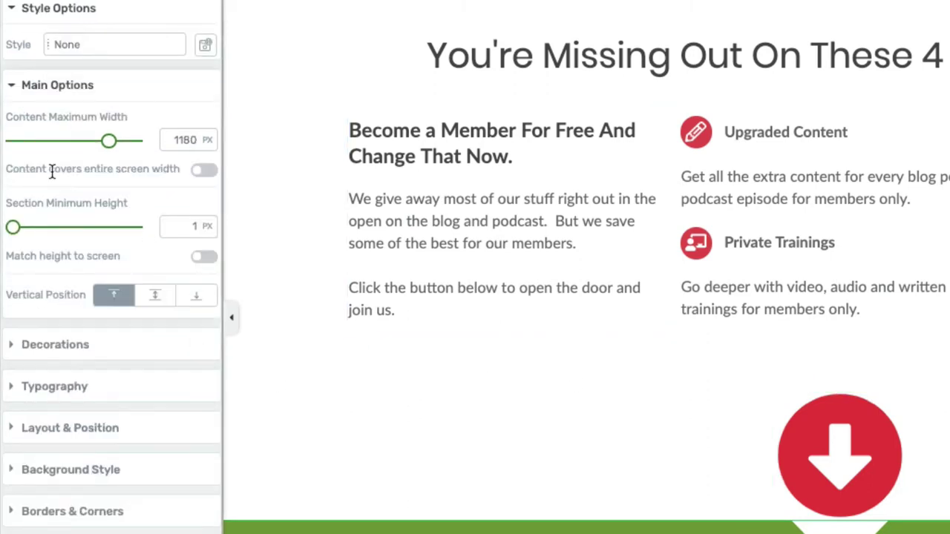
pyautogui.click(13, 90)
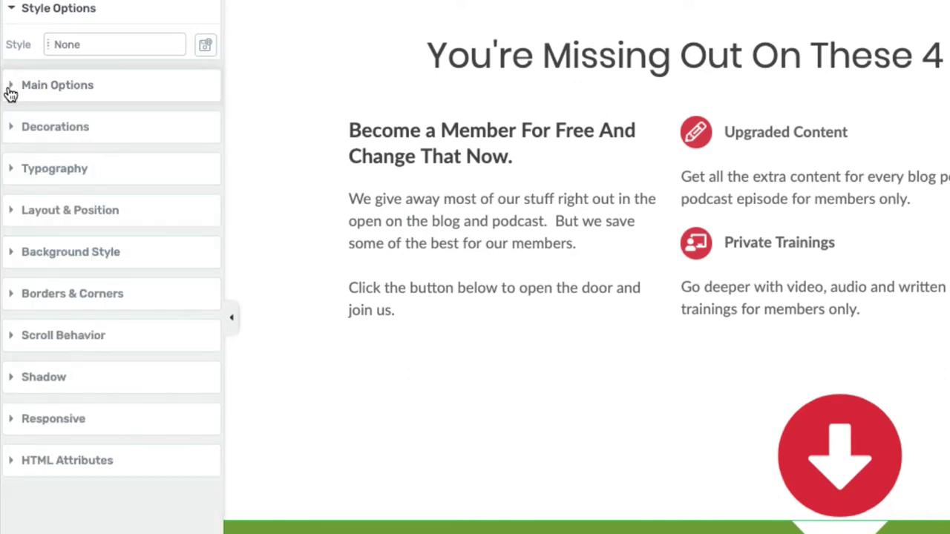
pyautogui.click(12, 215)
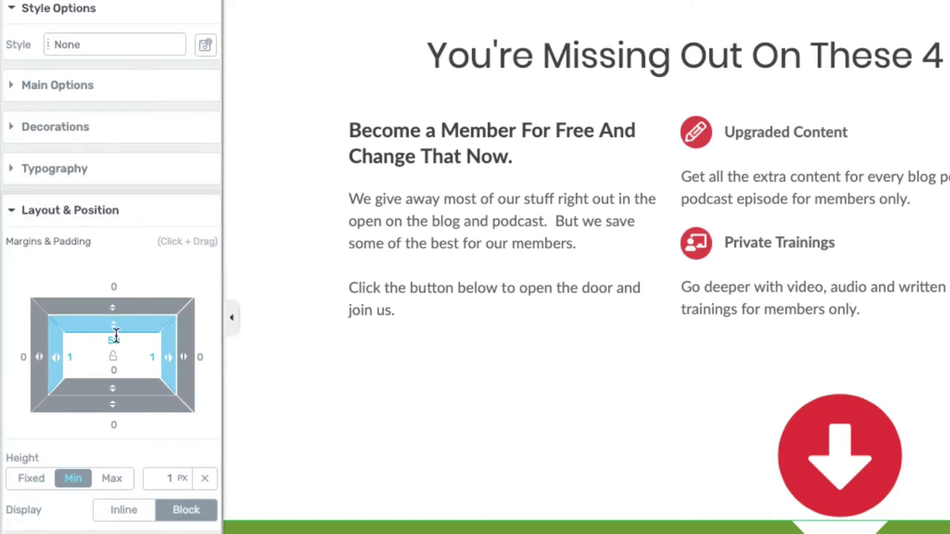
pyautogui.moveTo(113, 310); pyautogui.dragTo(108, 300)
# - Set the arrow icon's top margin to -50 and use relative positioning to shift it down so it overlaps the green section's edge
pyautogui.click(855, 419)
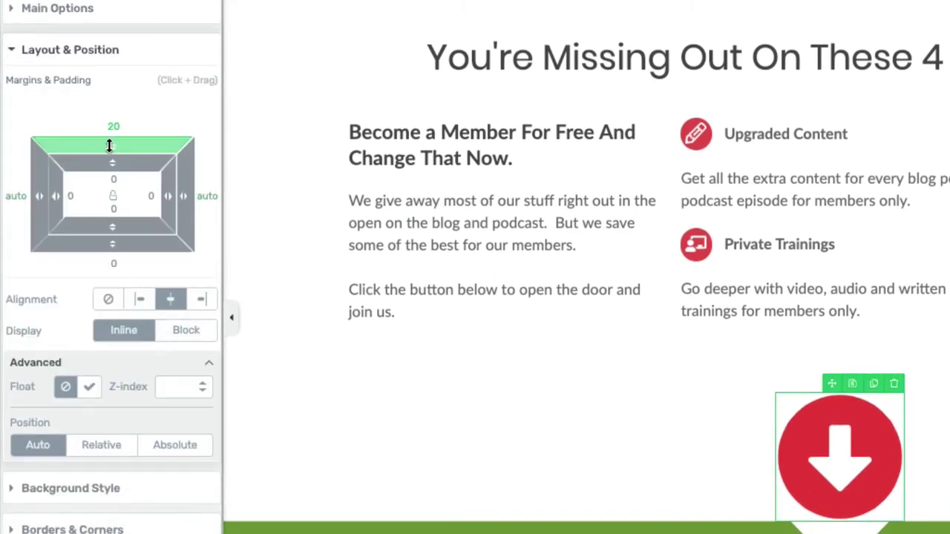
pyautogui.moveTo(112, 149); pyautogui.dragTo(124, 274)
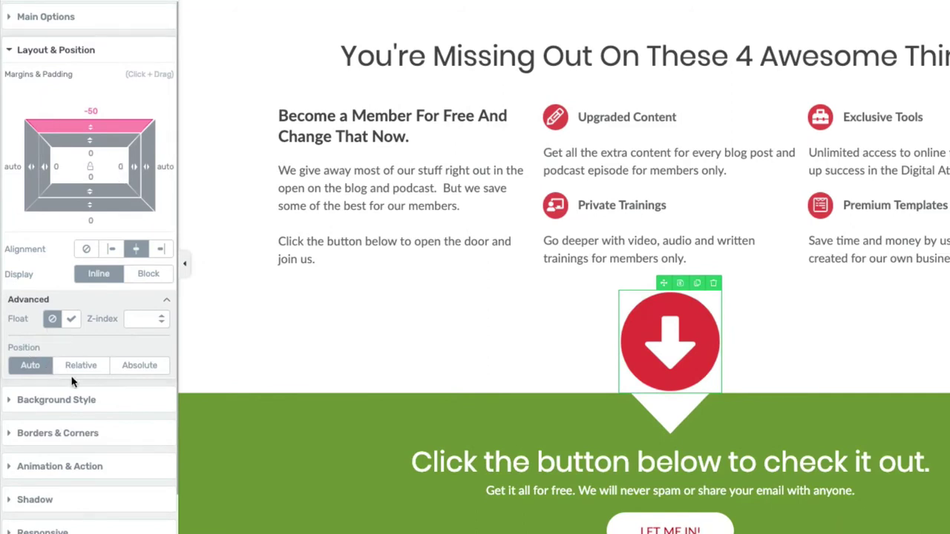
pyautogui.click(82, 366)
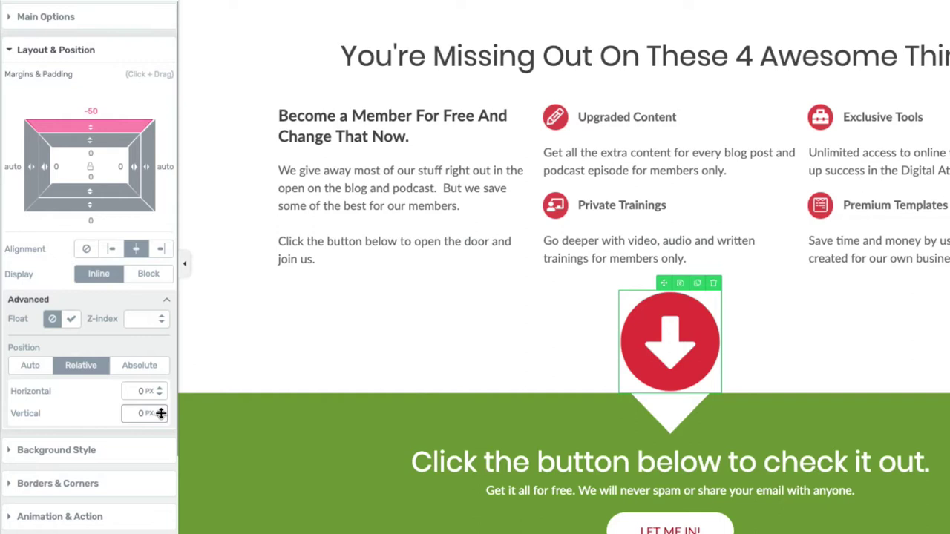
pyautogui.moveTo(159, 413); pyautogui.dragTo(171, 357)
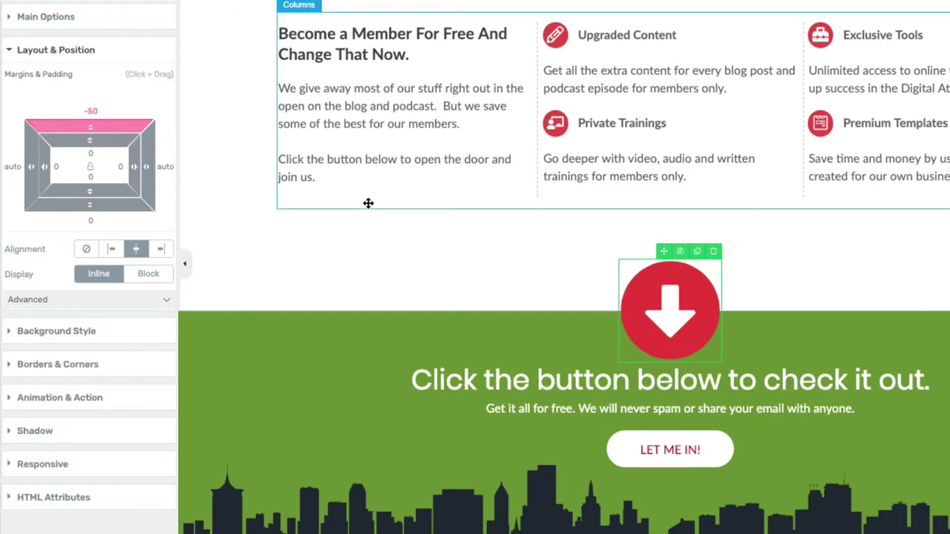
pyautogui.click(11, 52)
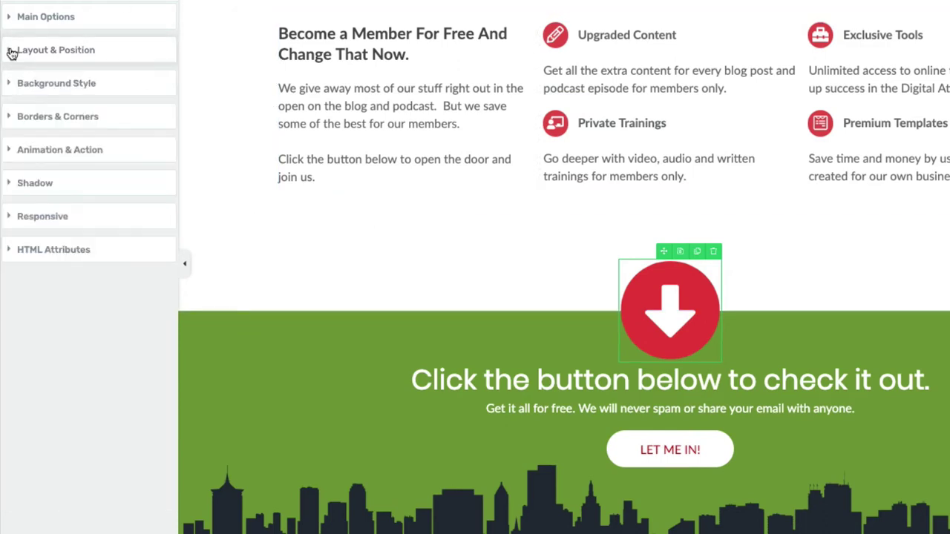
# - Try the Zoom in CSS animation on the red arrow icon
pyautogui.click(9, 152)
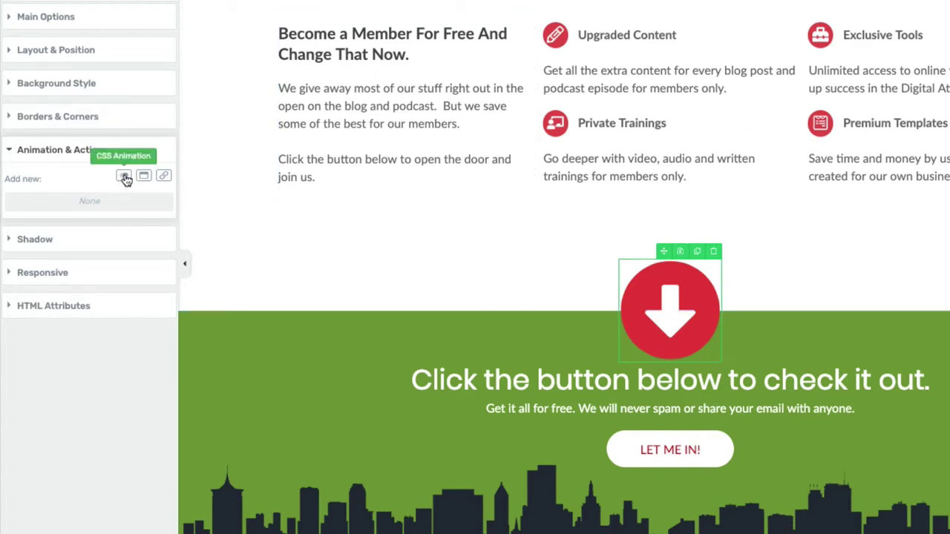
pyautogui.click(123, 178)
pyautogui.click(157, 228)
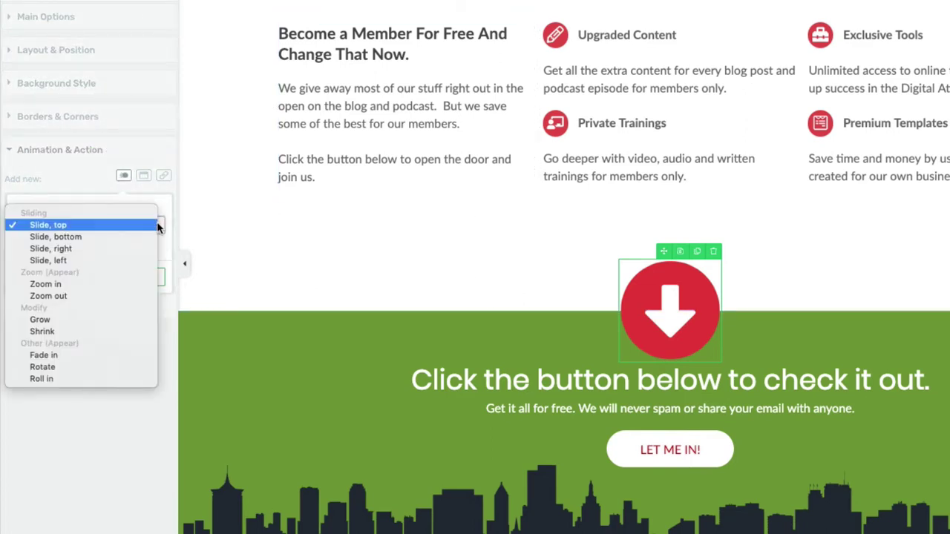
pyautogui.click(94, 280)
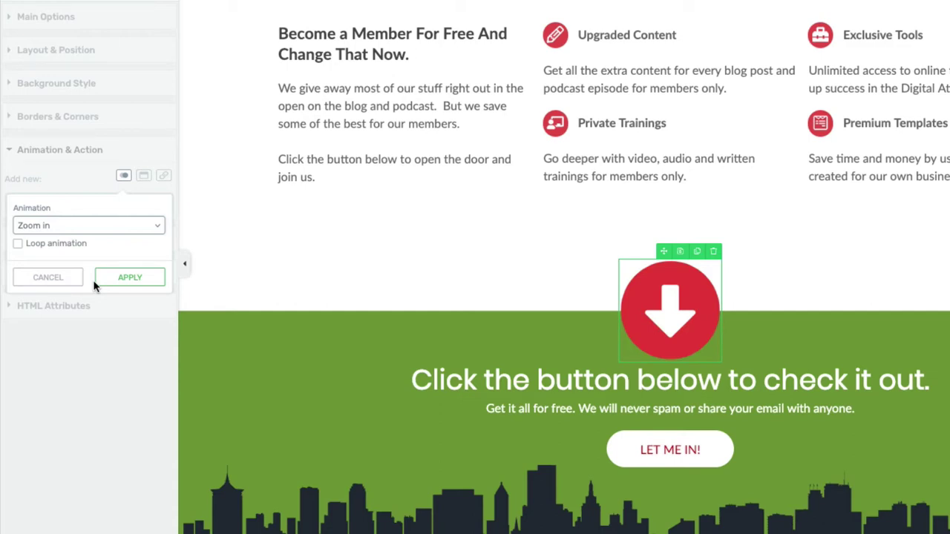
pyautogui.click(54, 277)
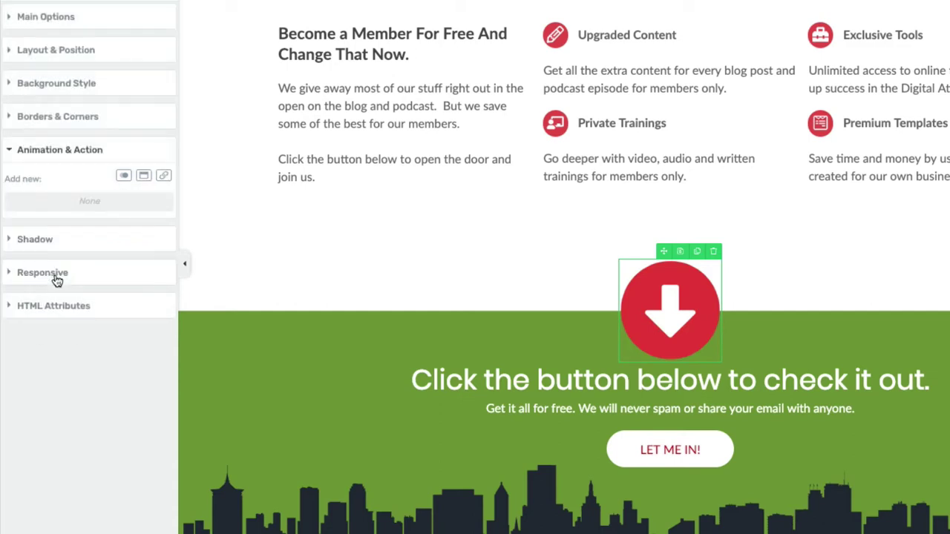
pyautogui.click(12, 151)
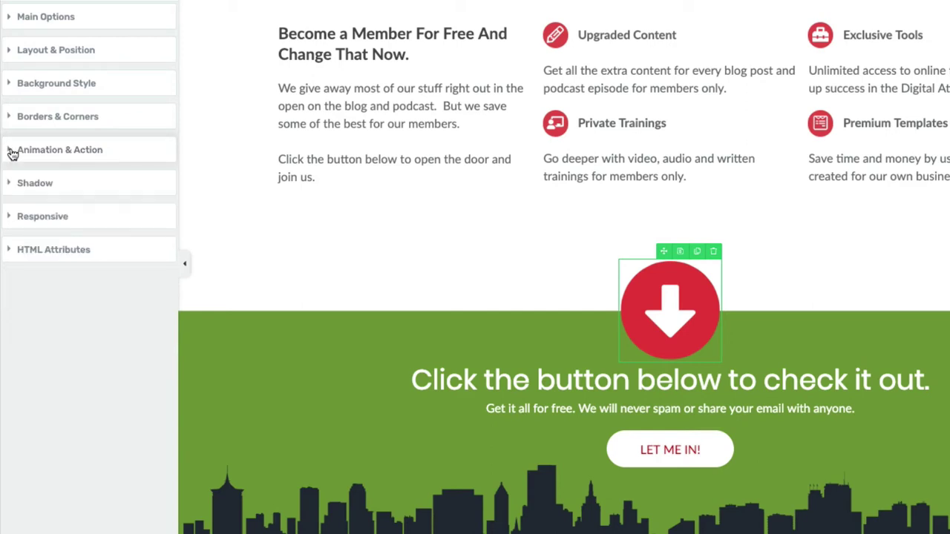